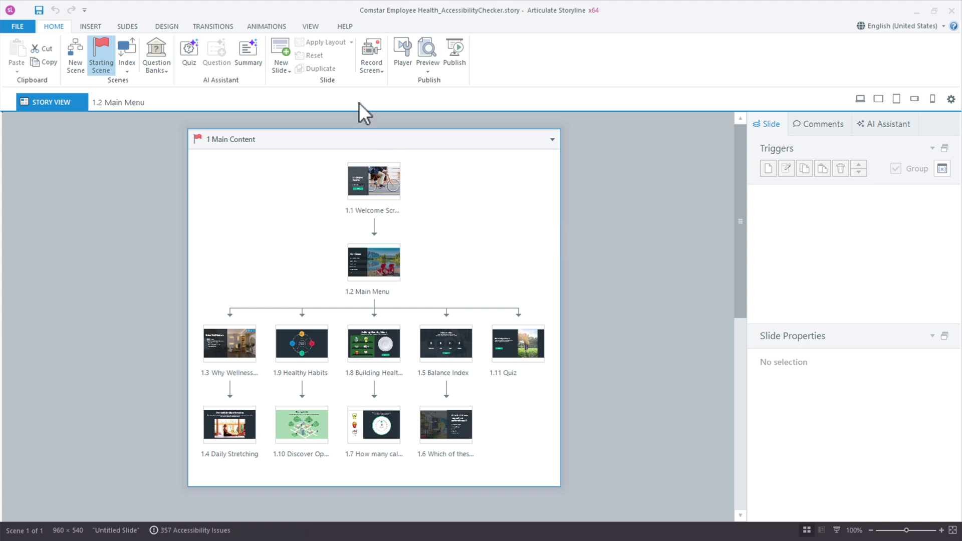
Bring up the VIEW ribbon tab for the Comstar Employee Health project in Story View.
left_click(314, 32)
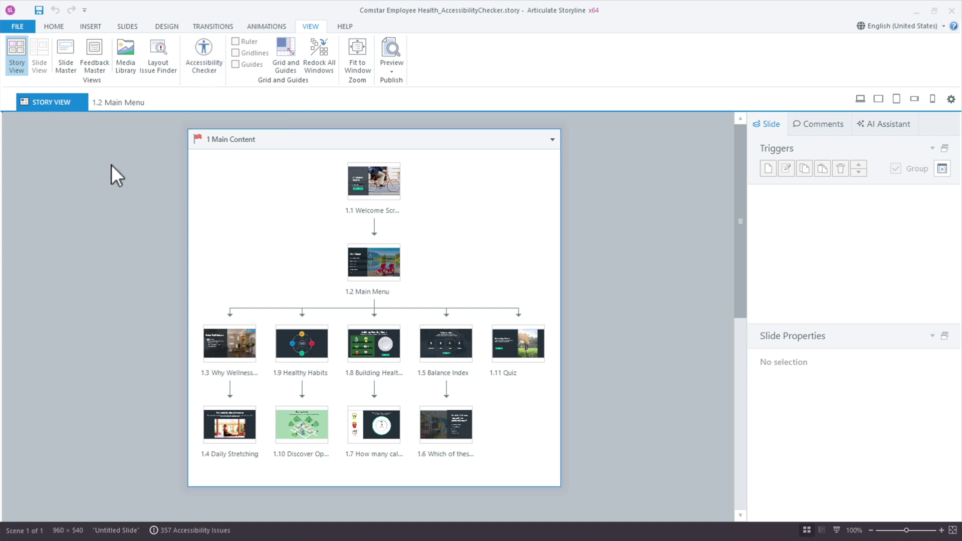
left_click(180, 530)
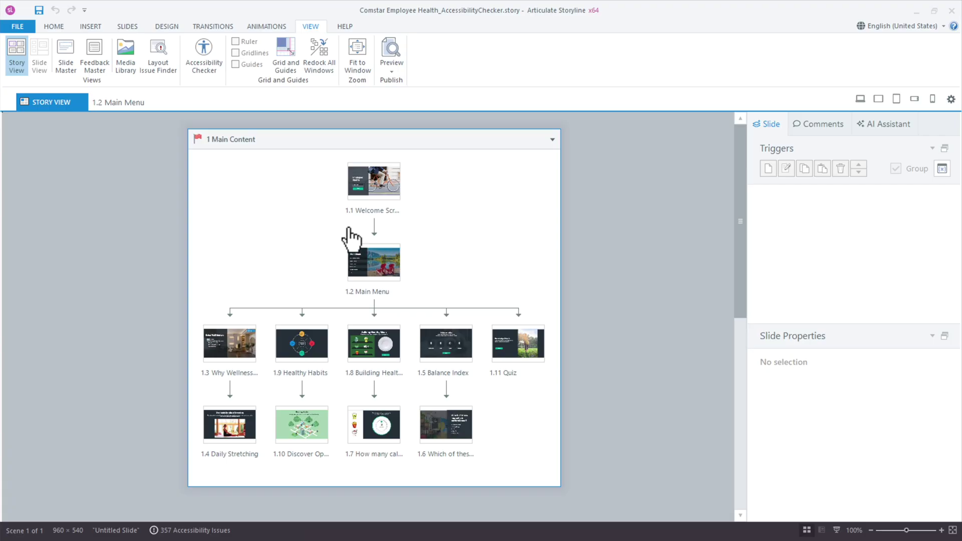
Launch the Accessibility Checker summary: 248 Level A, 1 AA, 5 AAA issues.
left_click(203, 50)
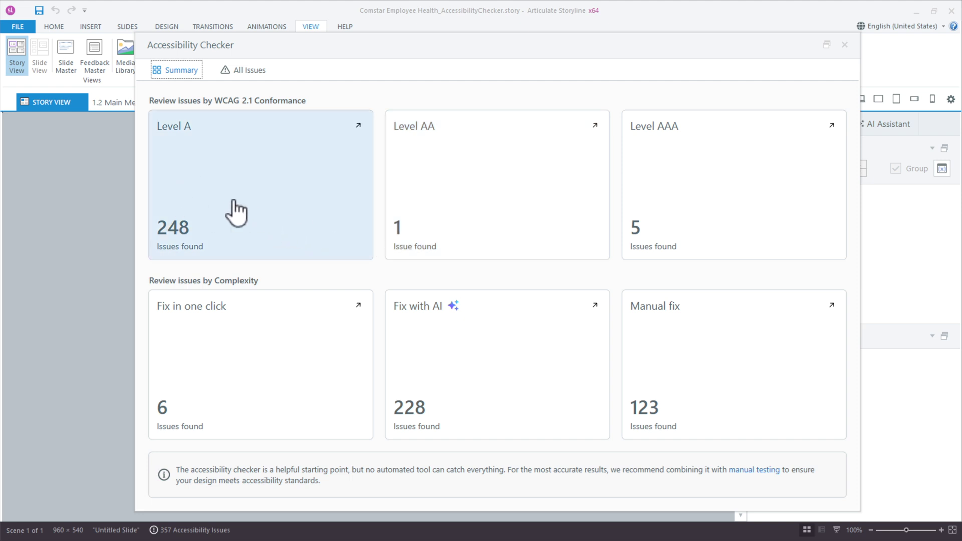
List all issues from the Level A card, filtered to include Level AA too.
left_click(262, 178)
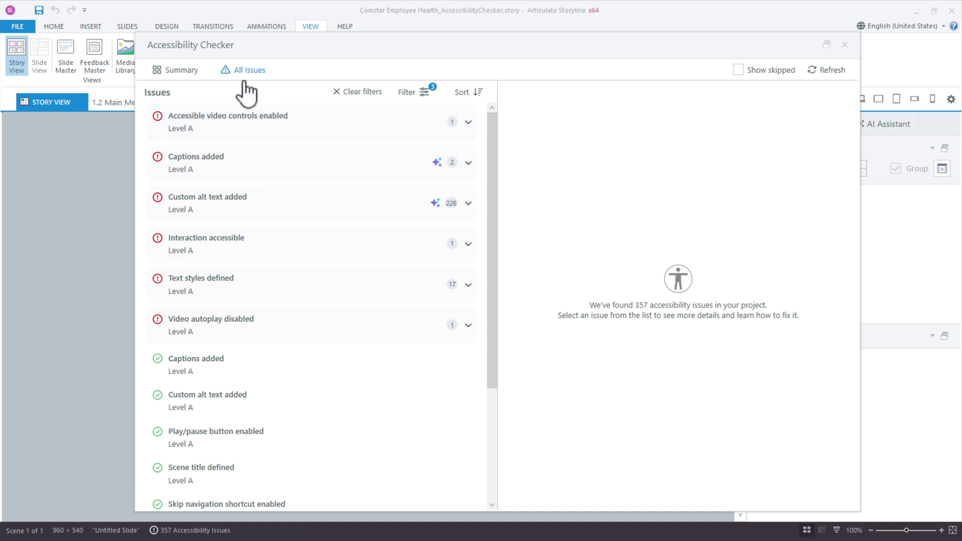
left_click(417, 97)
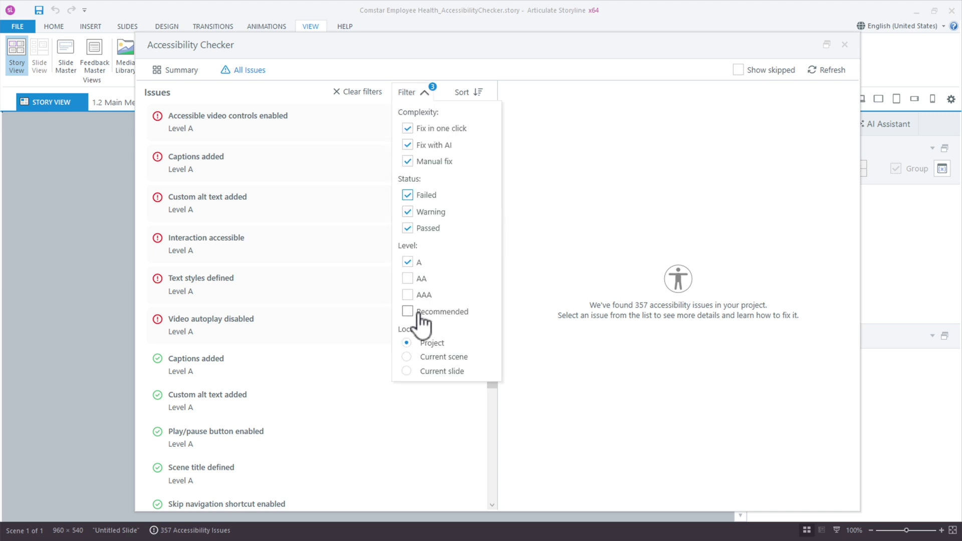
left_click(408, 279)
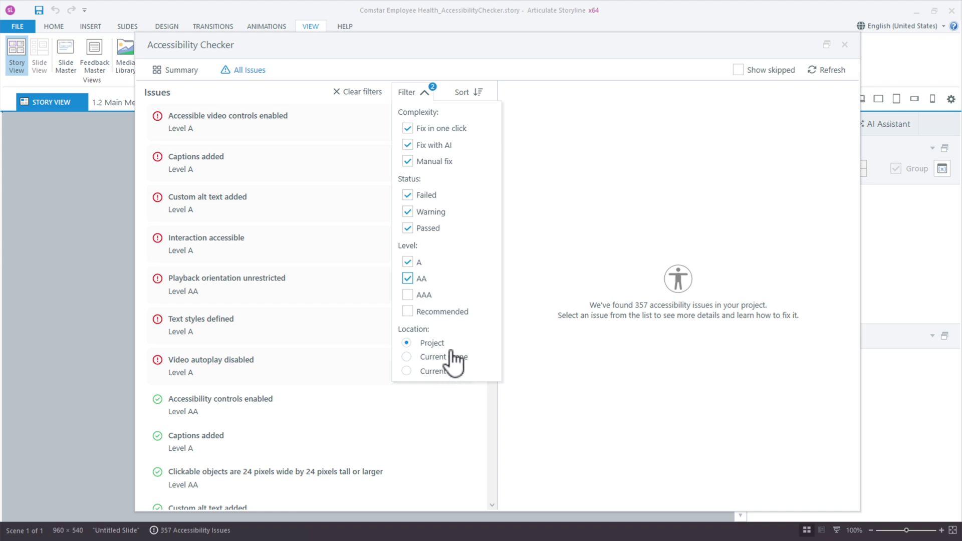
left_click(326, 59)
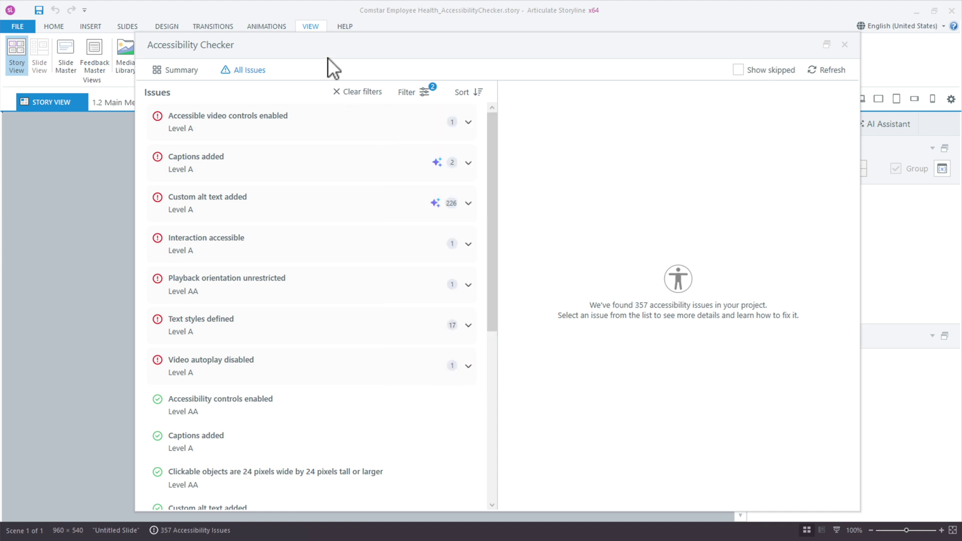
Show the 'Accessible video controls enabled' issue with its one Level A instance and fix guidance.
left_click(315, 135)
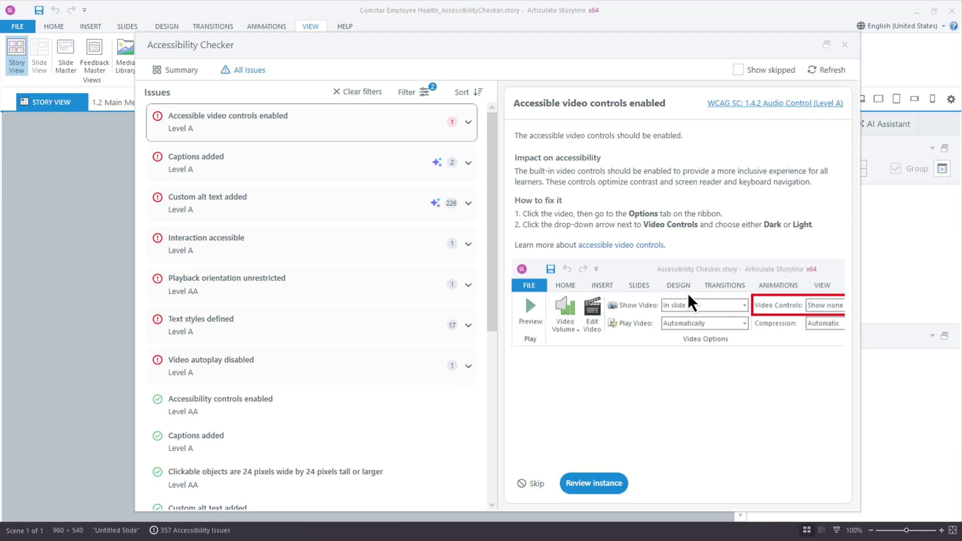
Preview the failing Video 1 instance on slide 1.4 Daily Stretching.
left_click(592, 489)
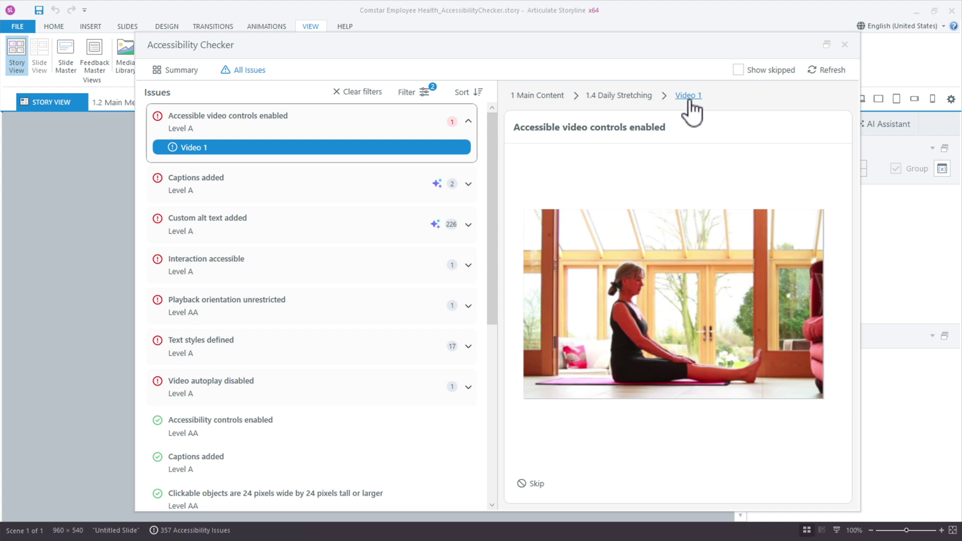
Jump to Video 1 on slide 1.4 and move the checker aside to reveal the slide.
left_click(688, 95)
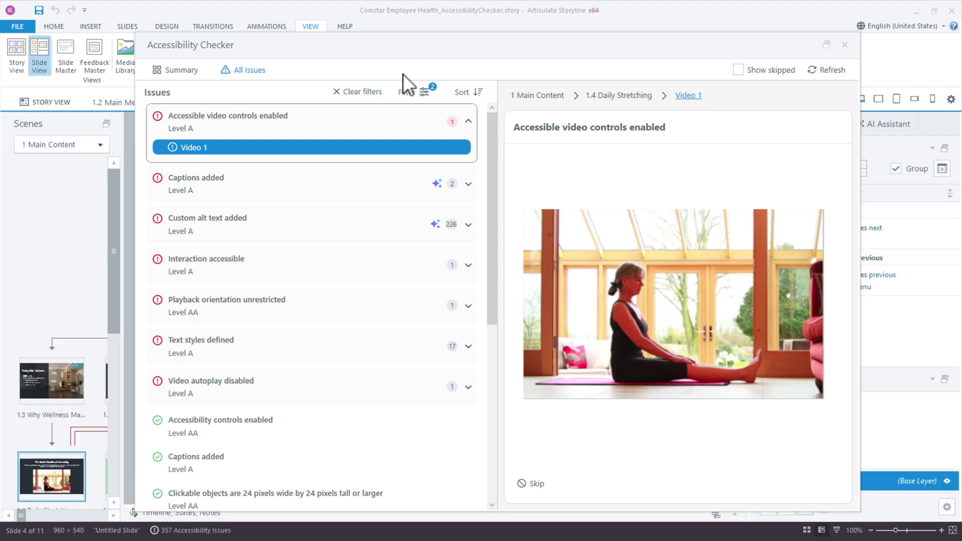
left_click_drag(349, 44, 792, 58)
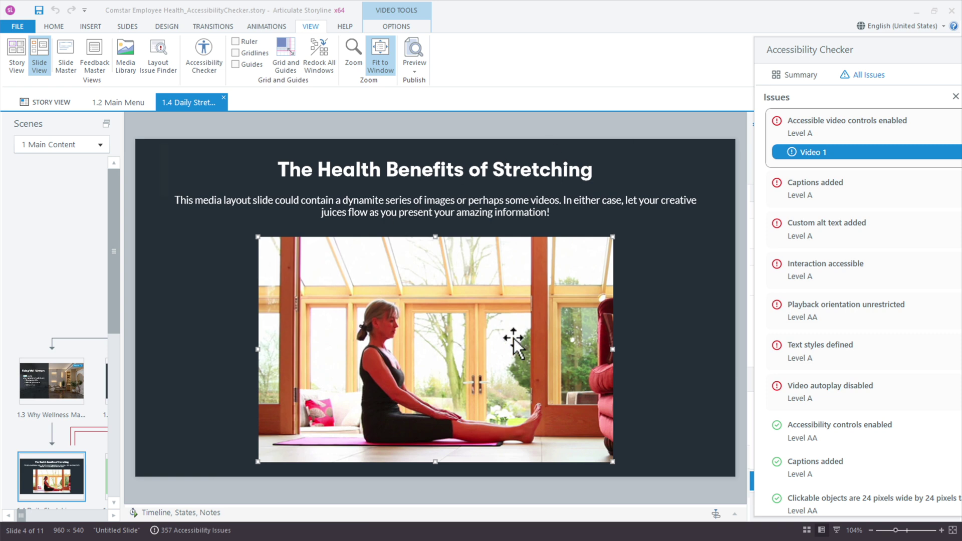
left_click_drag(804, 50, 551, 36)
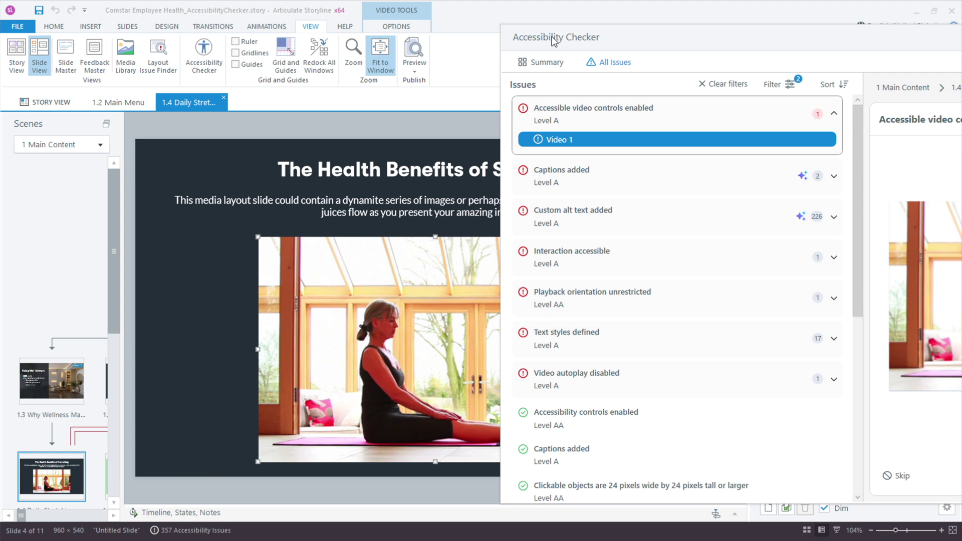
left_click(571, 119)
left_click_drag(609, 44, 277, 54)
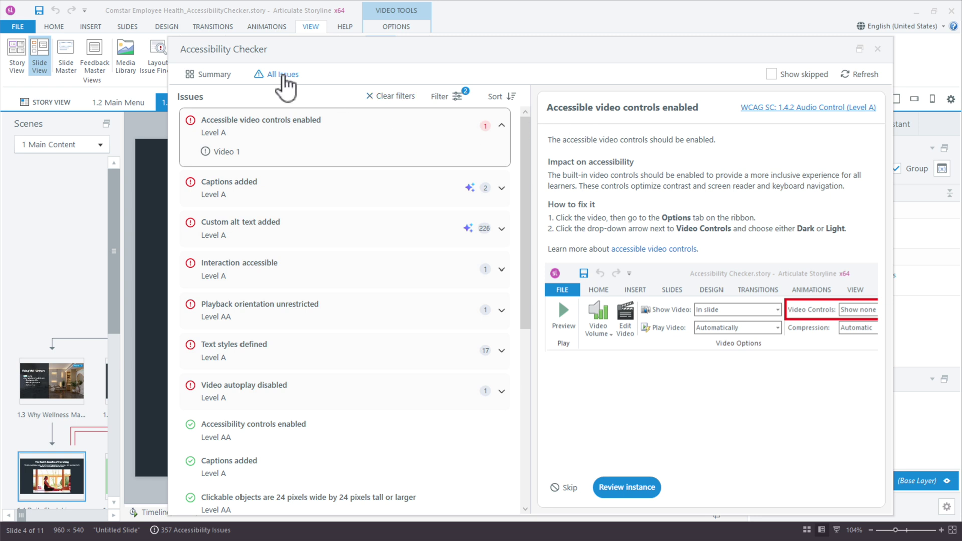
left_click_drag(210, 53, 649, 38)
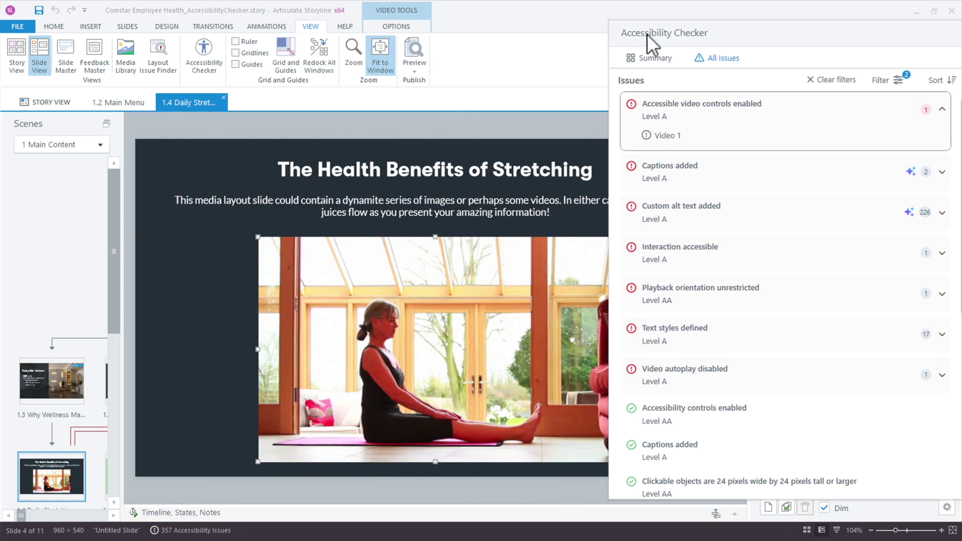
Select Video 1 and set its Video Controls option to Light.
left_click(694, 140)
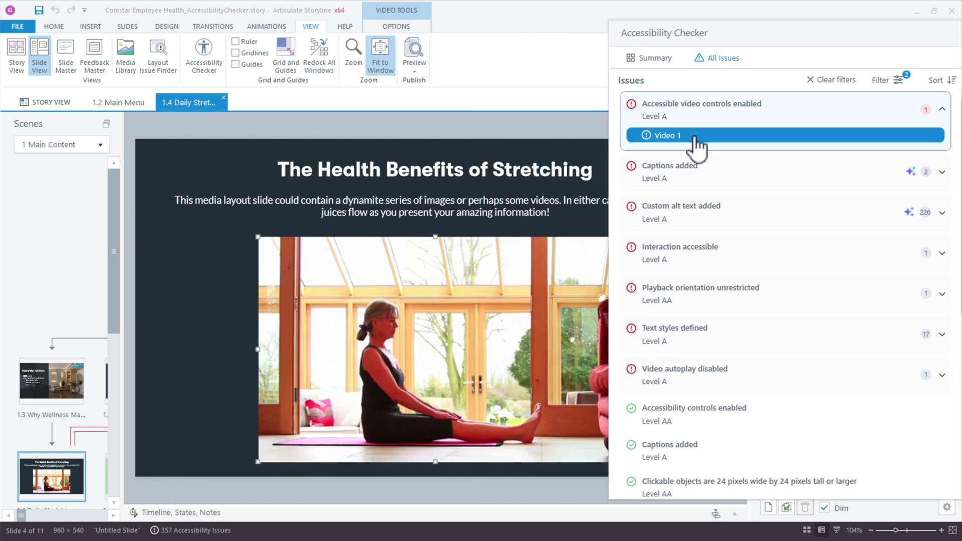
left_click(392, 25)
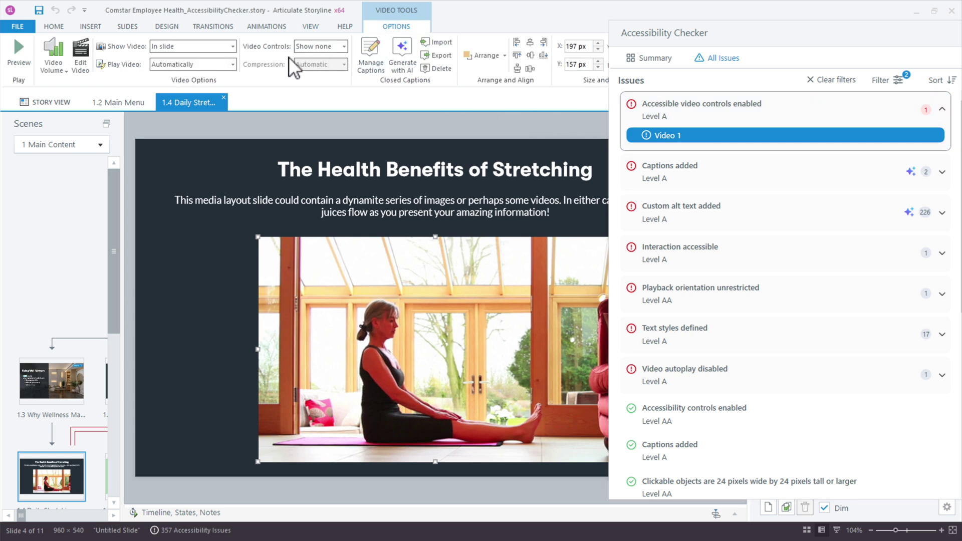
left_click(316, 50)
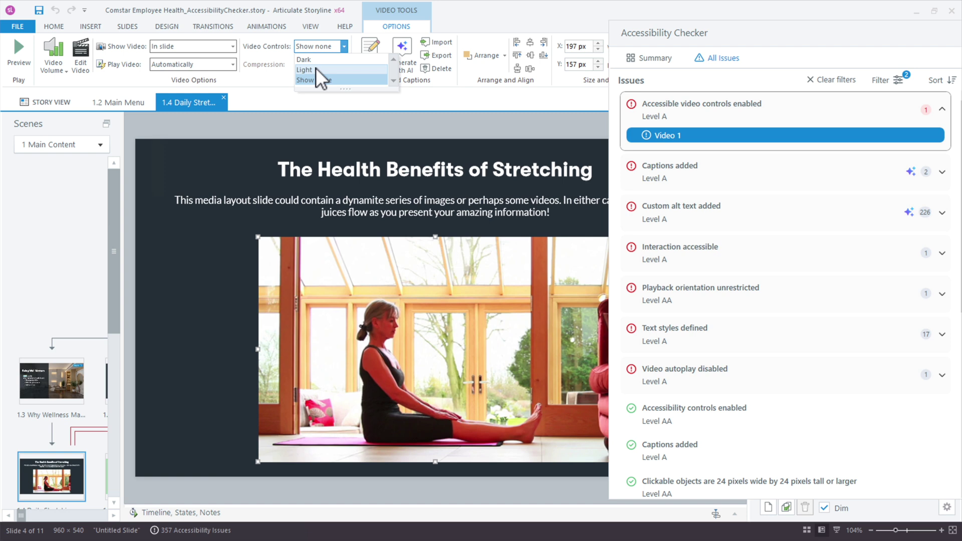
left_click(316, 68)
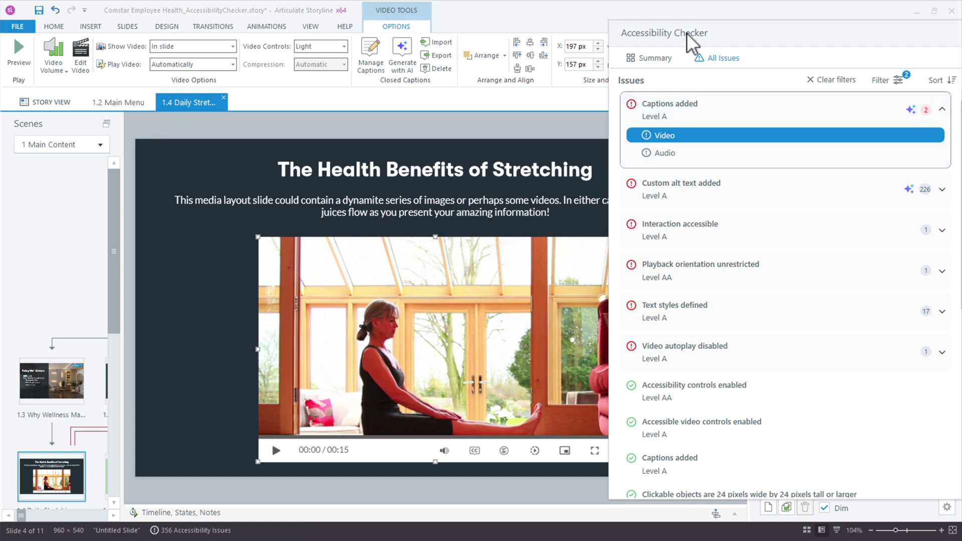
Filter out manual and one-click fixes, then show the 'Custom alt text added' issue details.
left_click_drag(691, 32, 232, 32)
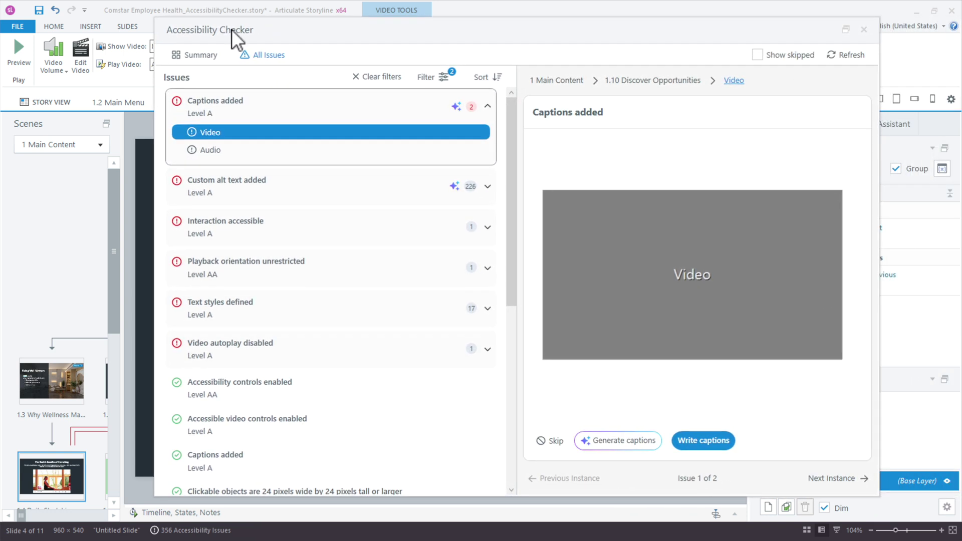
left_click(439, 78)
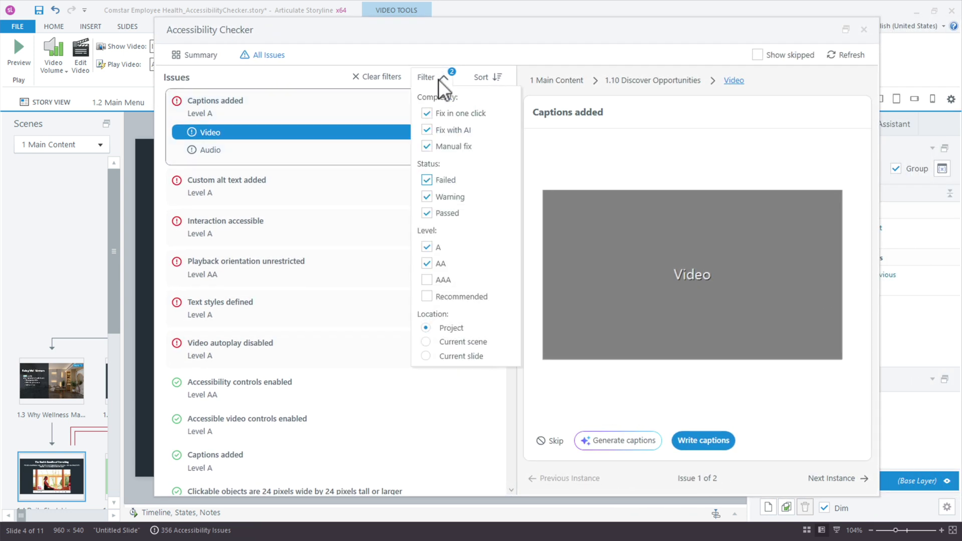
left_click(429, 149)
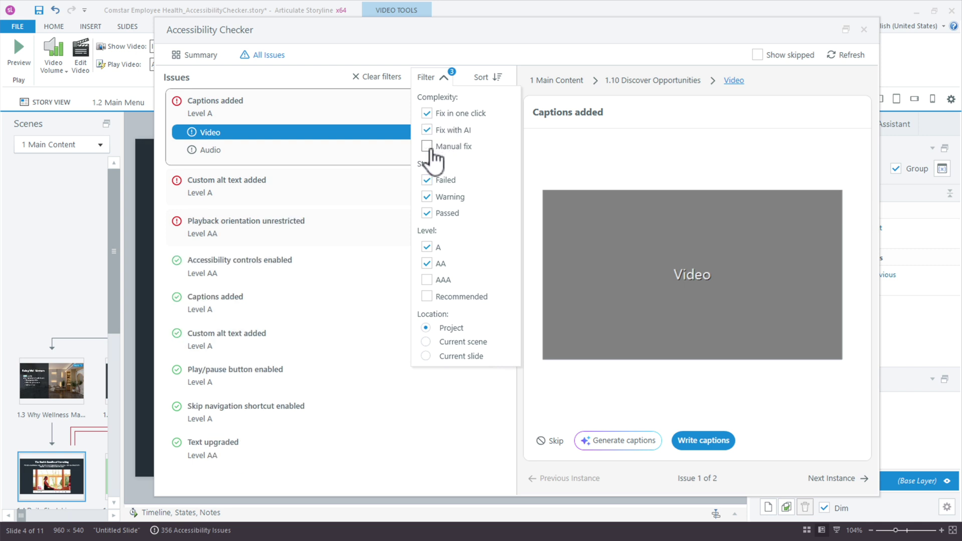
left_click(428, 116)
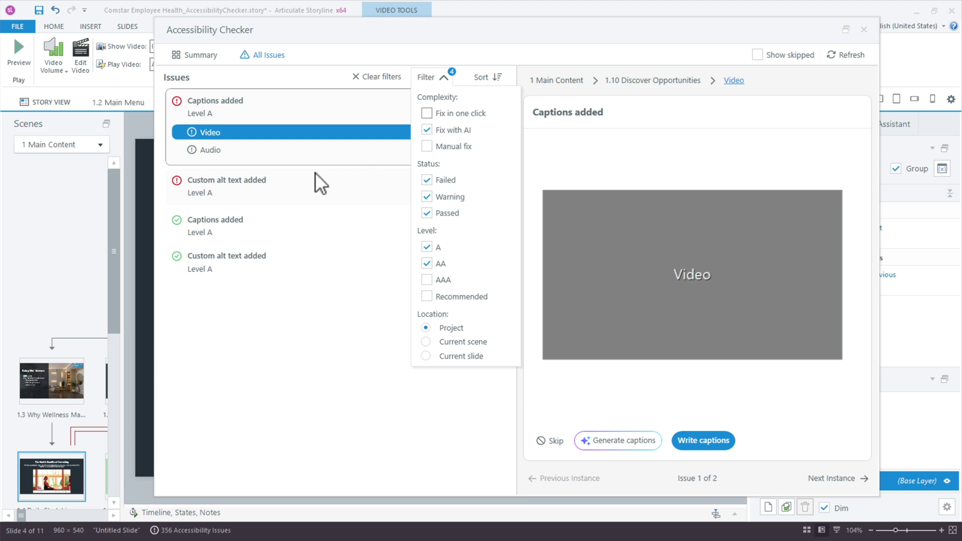
left_click(284, 186)
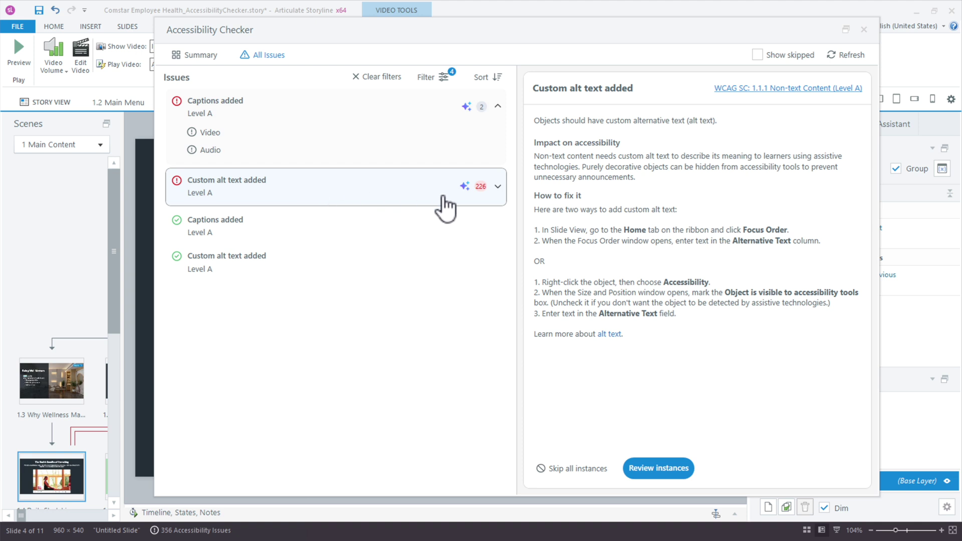
Expand the missing-alt-text instances and open Rectangle 1 from the Correct Feedback slide.
left_click(497, 187)
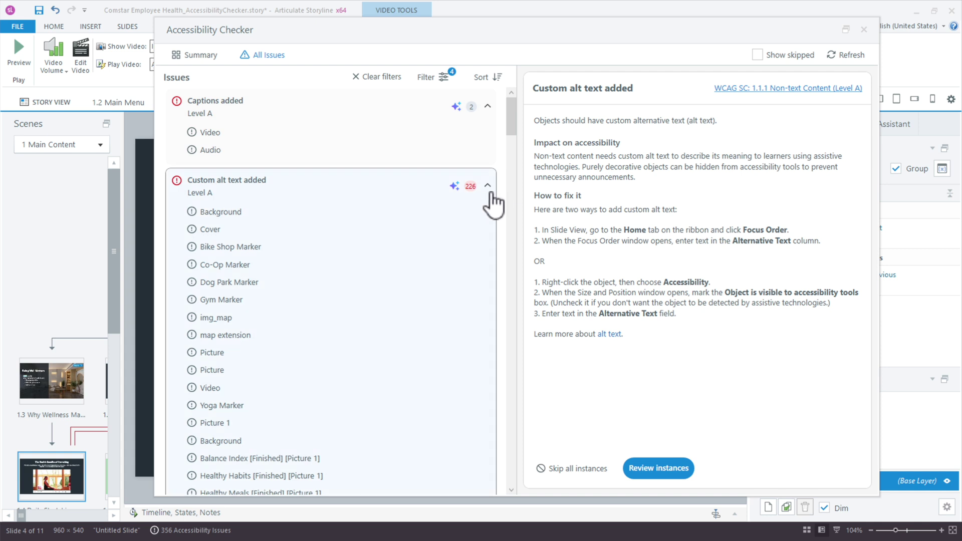
left_click_drag(512, 113, 507, 471)
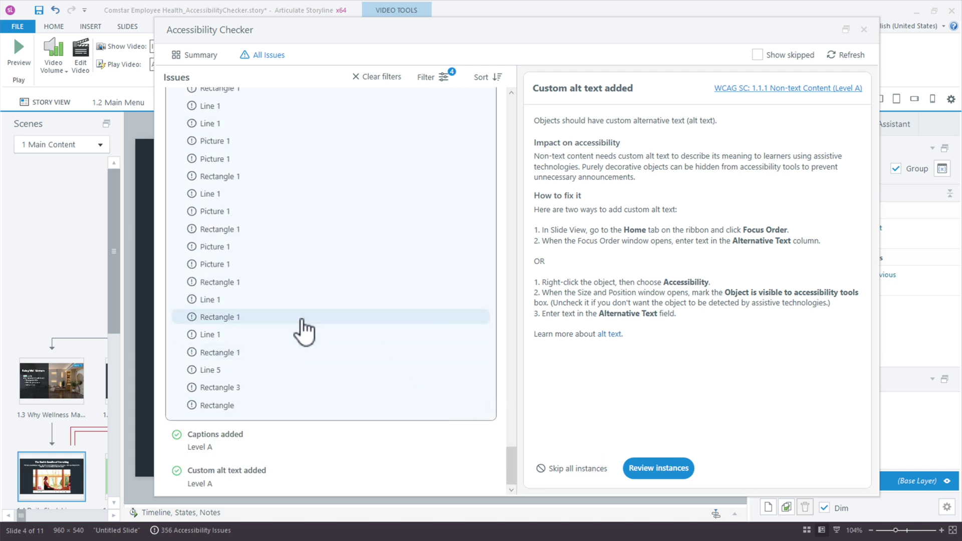
left_click(276, 320)
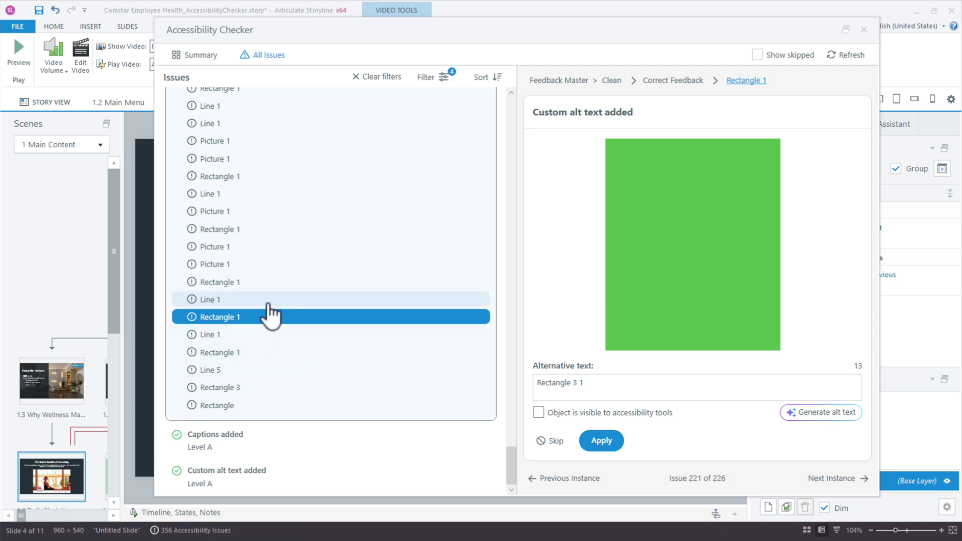
left_click(265, 285)
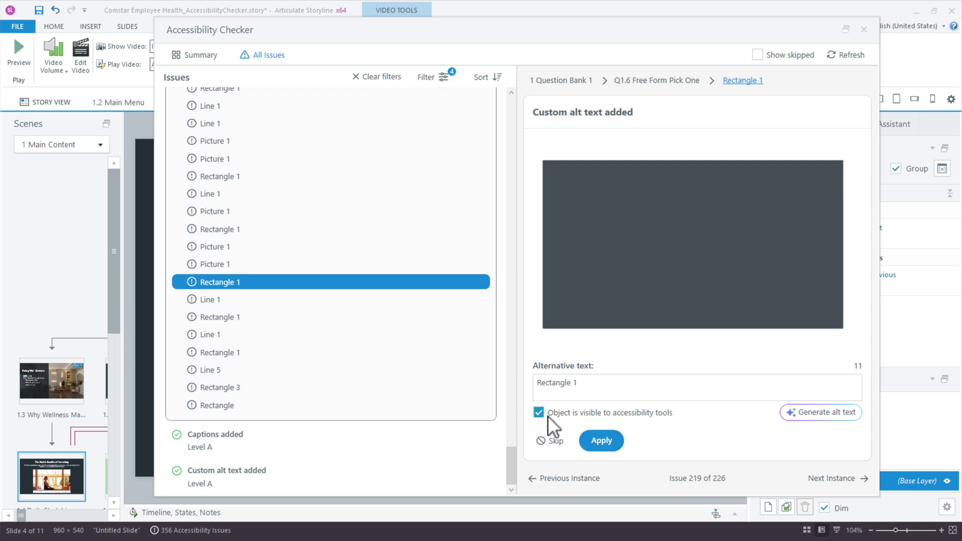
left_click(538, 412)
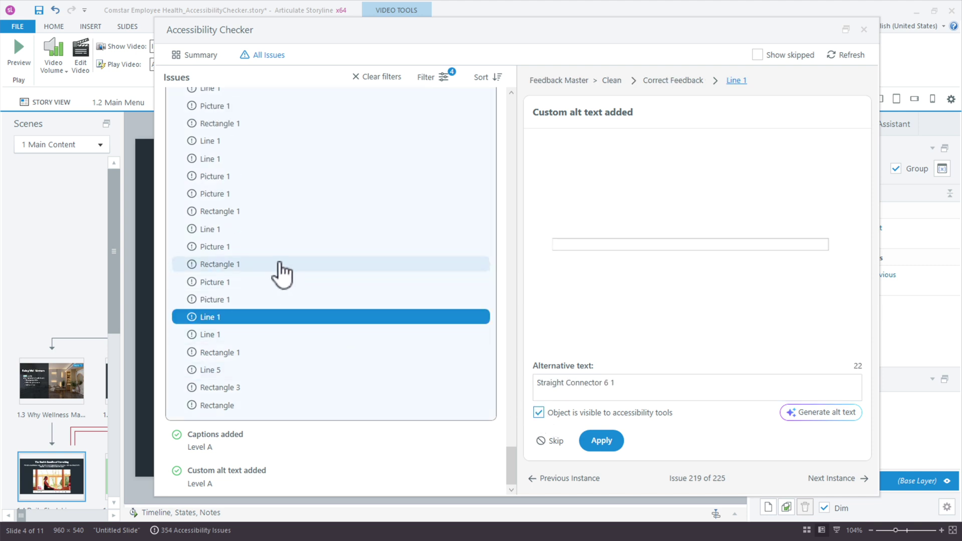
left_click(283, 268)
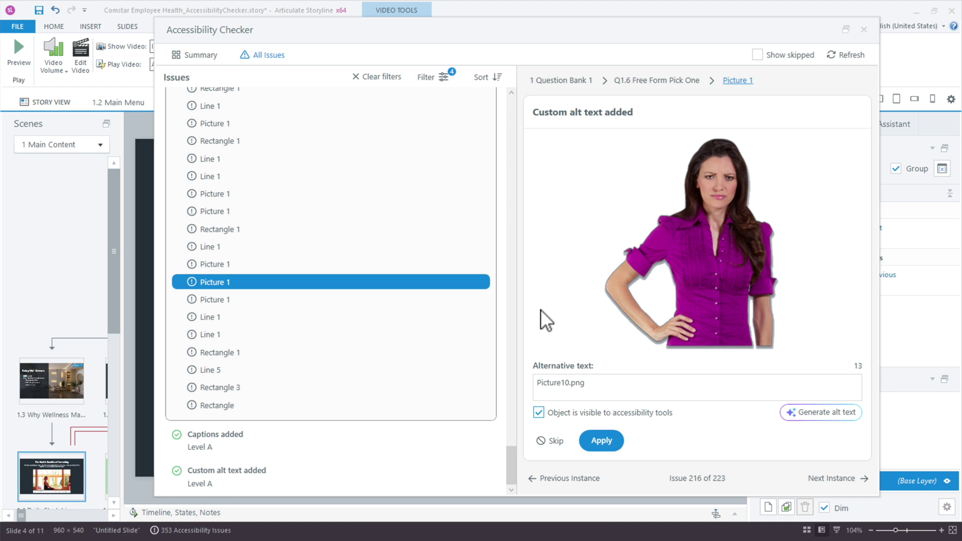
left_click(573, 395)
left_click_drag(527, 389, 593, 384)
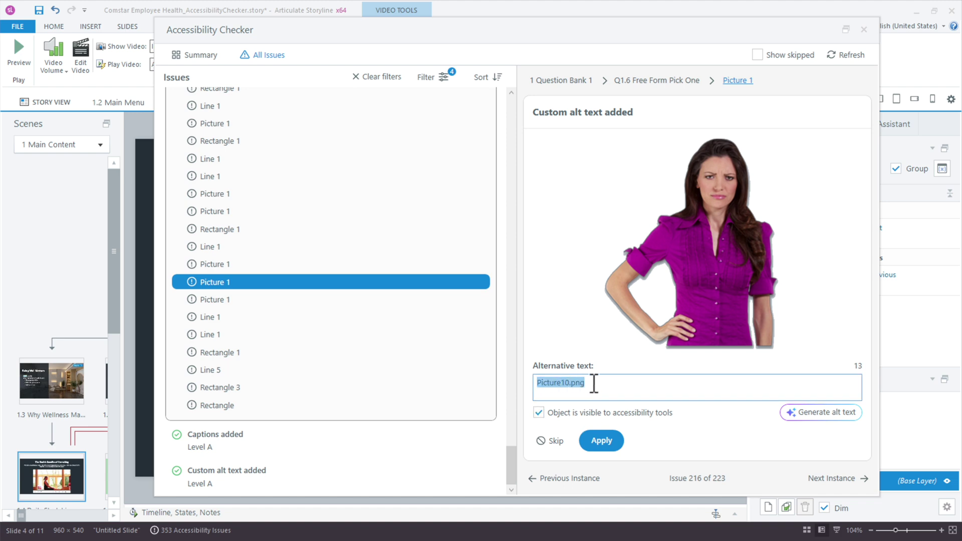
left_click(593, 383)
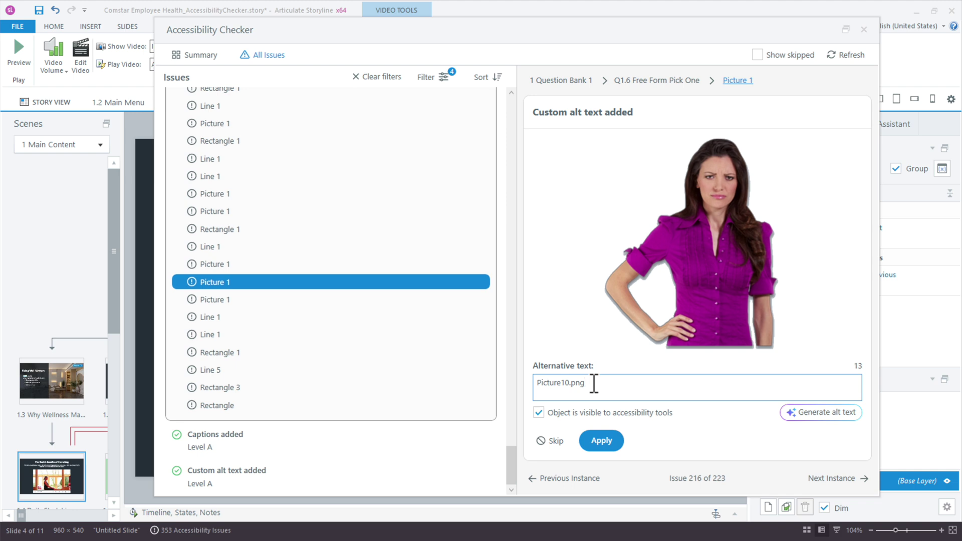
Generate AI alt text for the woman's photo, accept AI processing, and apply it.
left_click(803, 410)
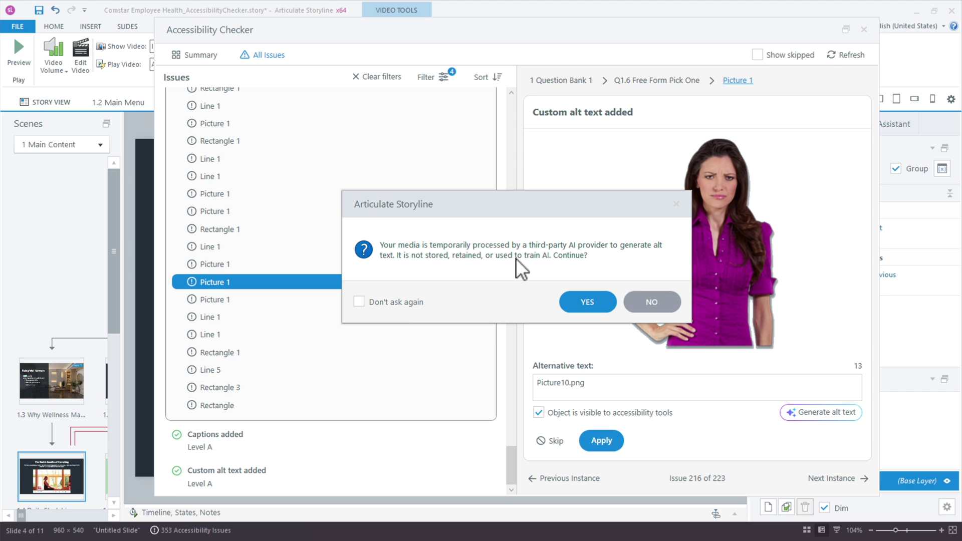
left_click(588, 302)
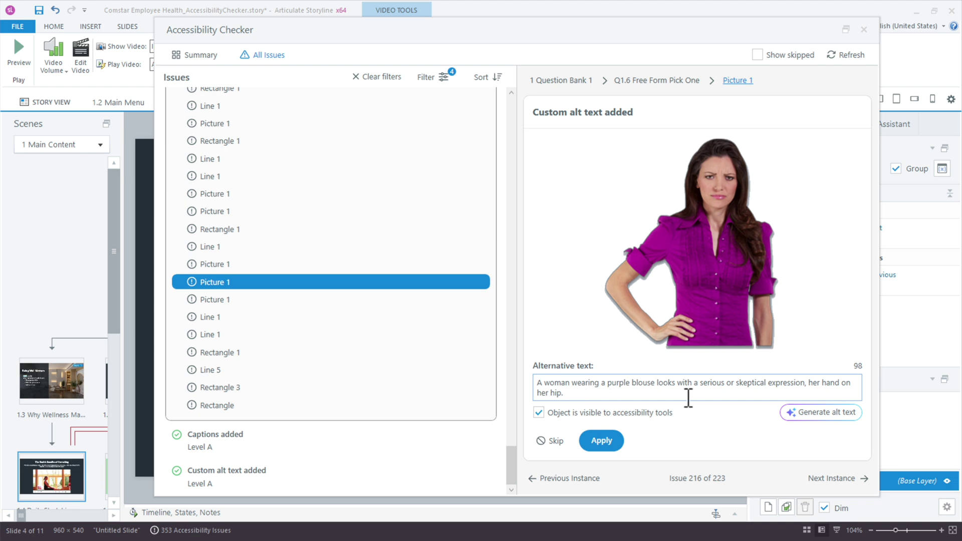
left_click(599, 440)
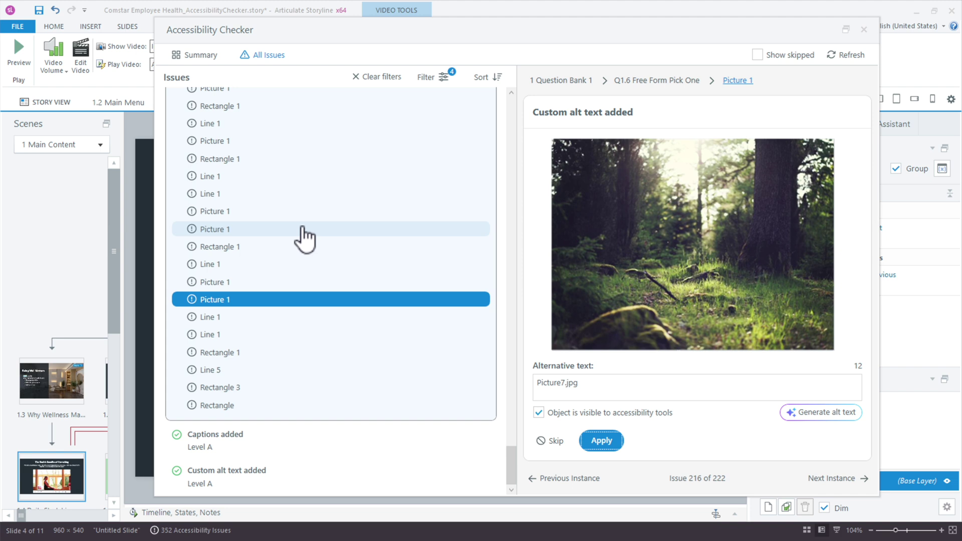
Switch the filter from AI-fixable to manual-fix issues and show 'Text styles defined' (17 instances).
scroll(321, 233, "up", 4)
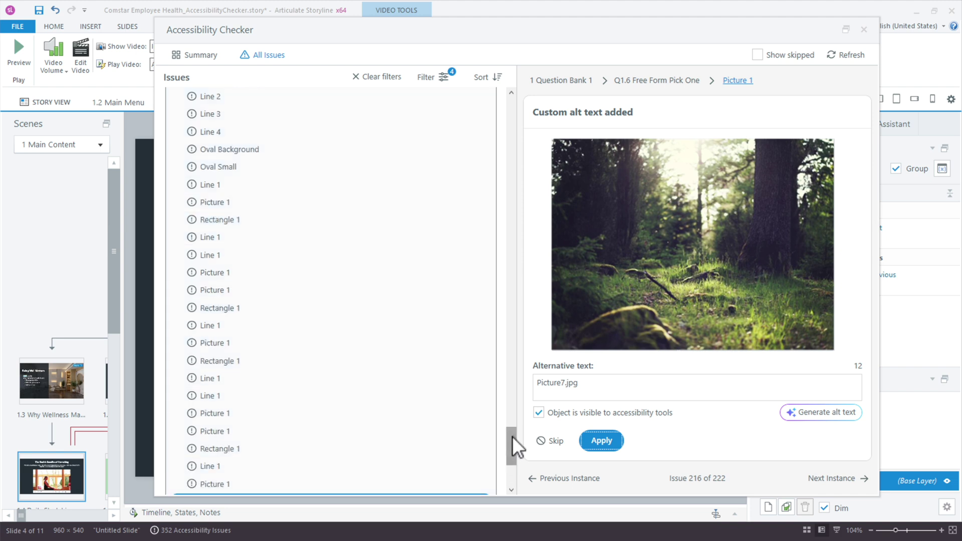
left_click_drag(513, 431, 518, 95)
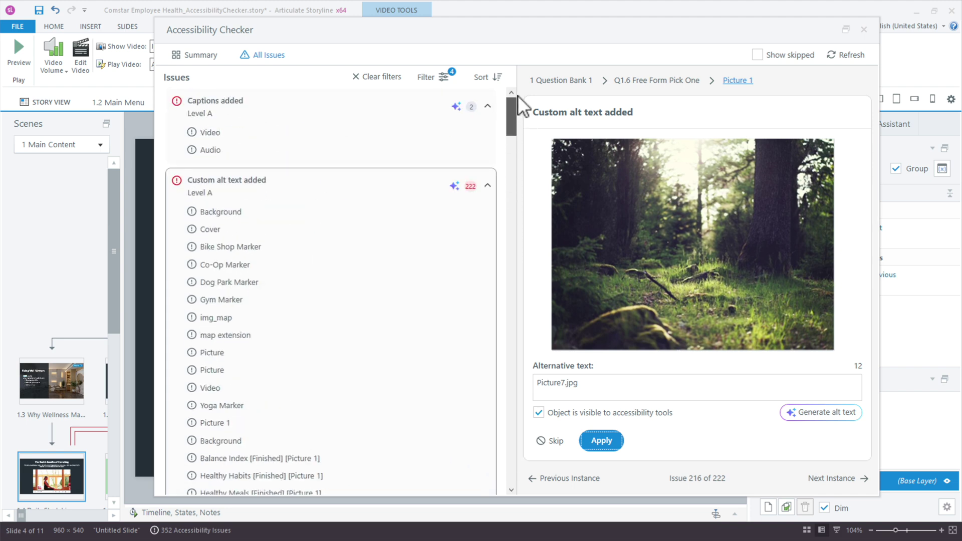
left_click(489, 188)
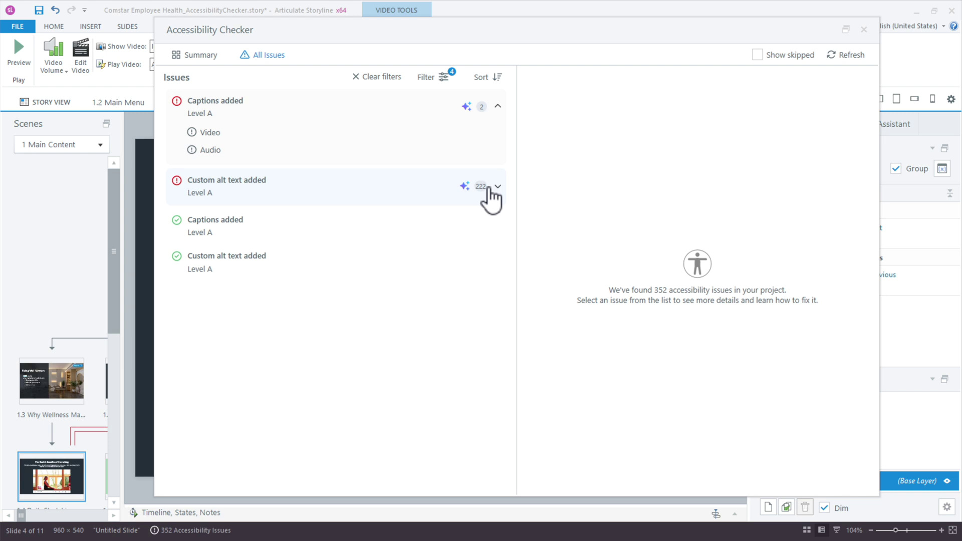
left_click(437, 76)
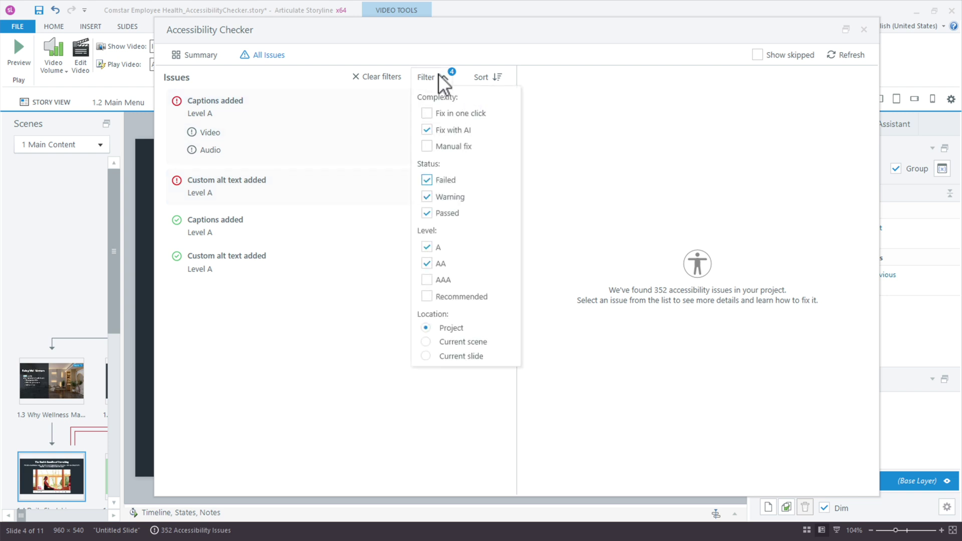
left_click(426, 130)
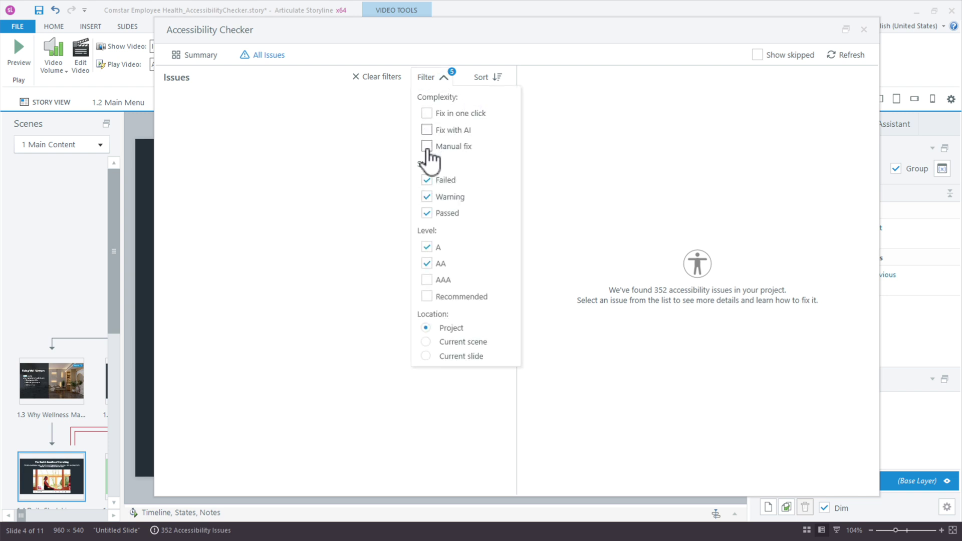
left_click(427, 146)
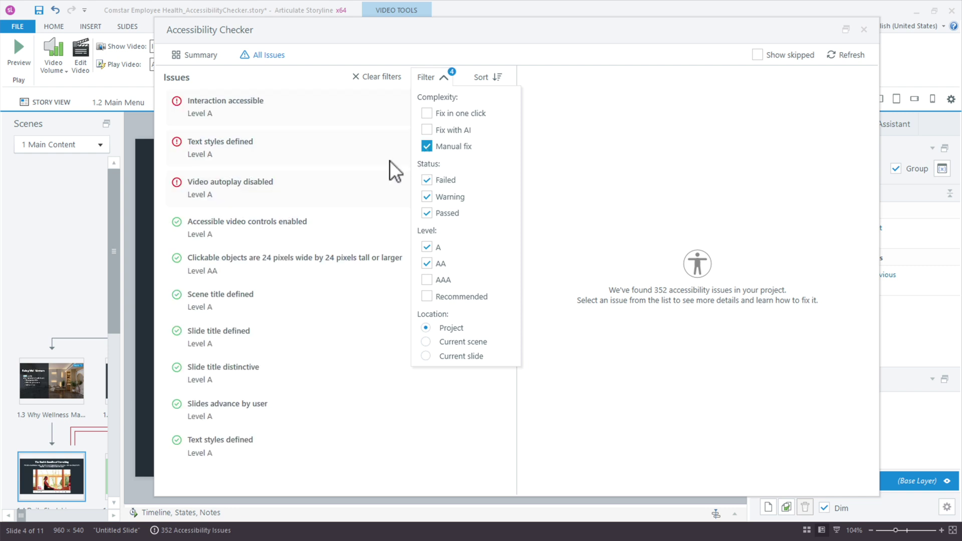
left_click(302, 146)
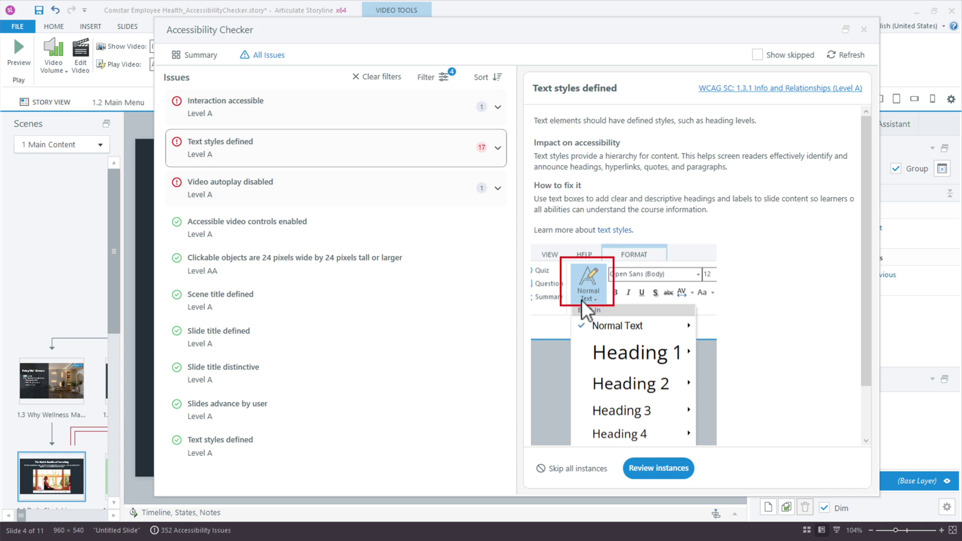
Open slide 1.1 Welcome Screen from the 'Text styles defined' instances and select its Employee Health title.
left_click(637, 471)
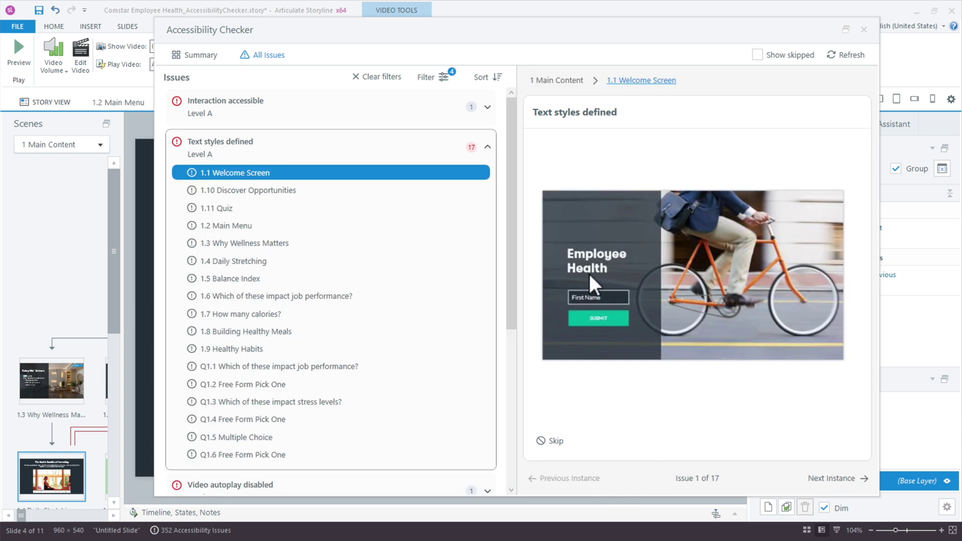
left_click(647, 82)
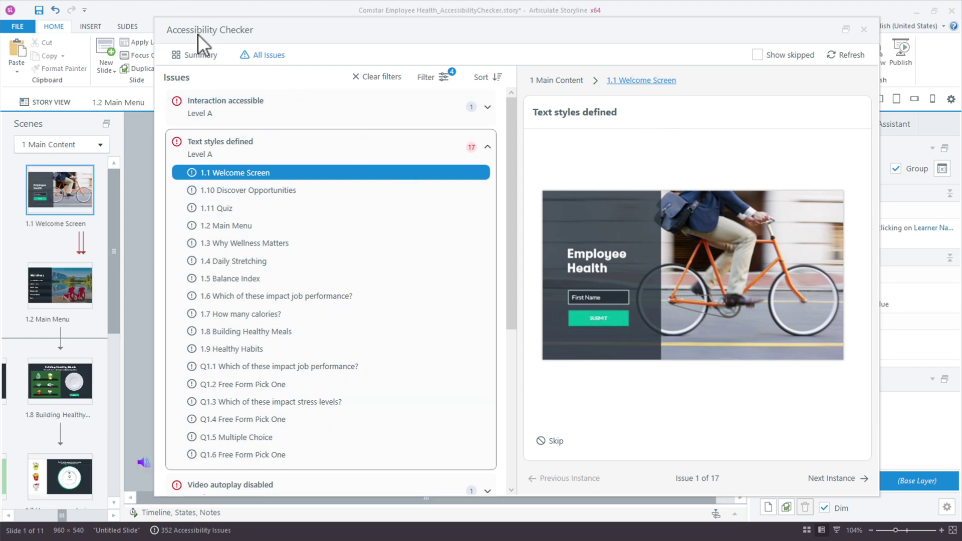
left_click_drag(194, 34, 669, 50)
left_click(277, 293)
left_click(275, 280)
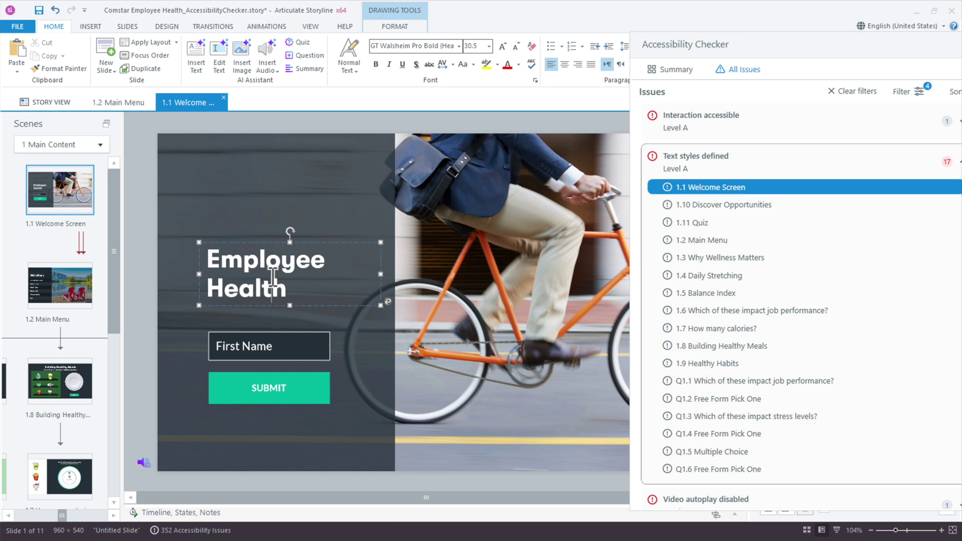
Update the Heading 1 style from the Employee Health title's formatting, making the title Heading 1.
left_click(241, 243)
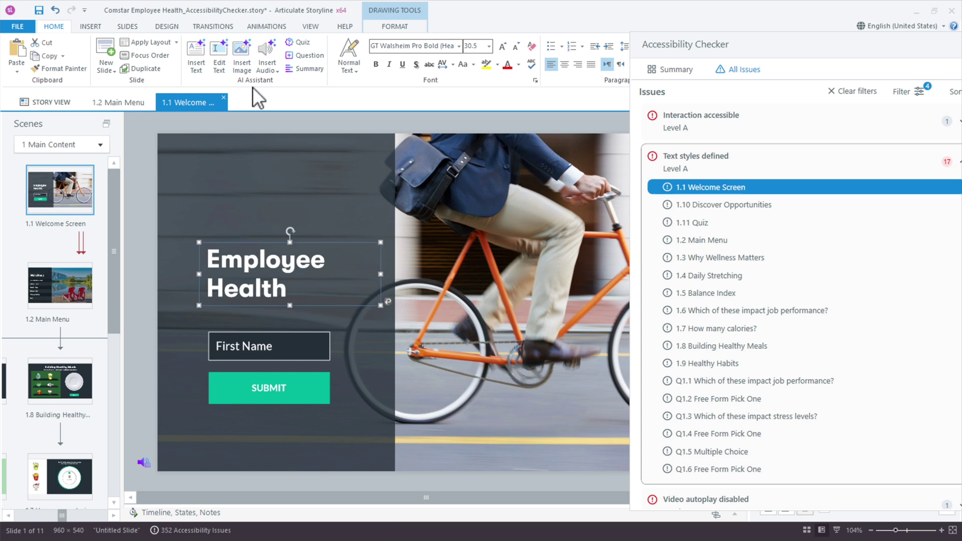
left_click(458, 46)
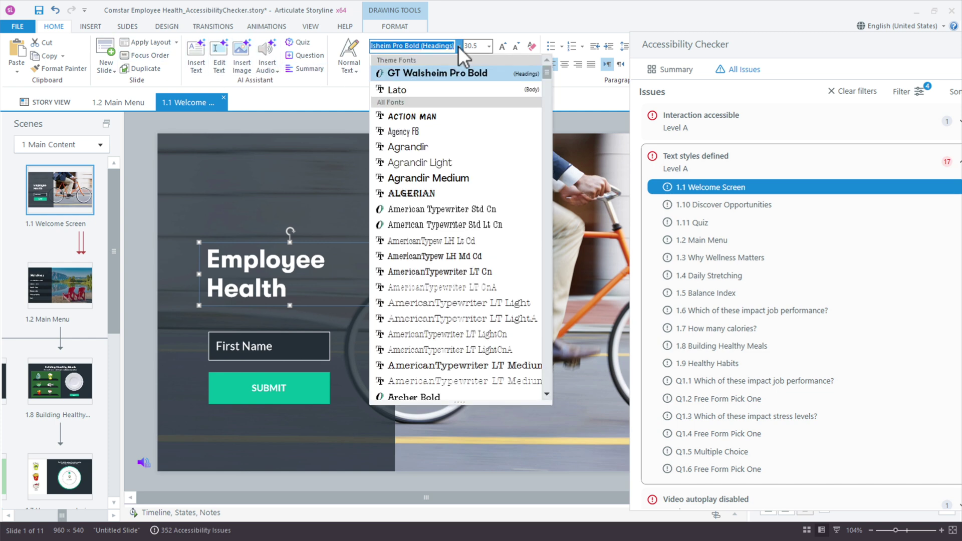
left_click(495, 19)
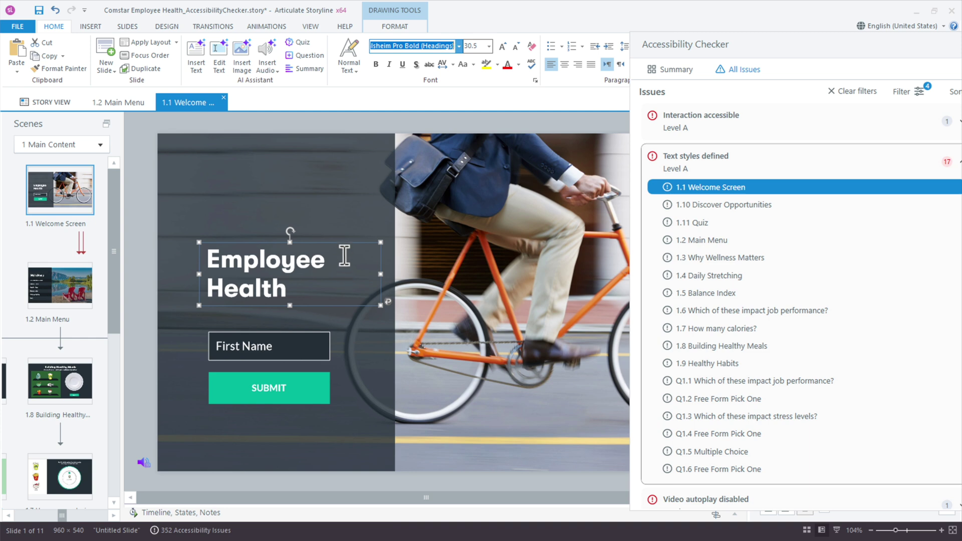
left_click(321, 242)
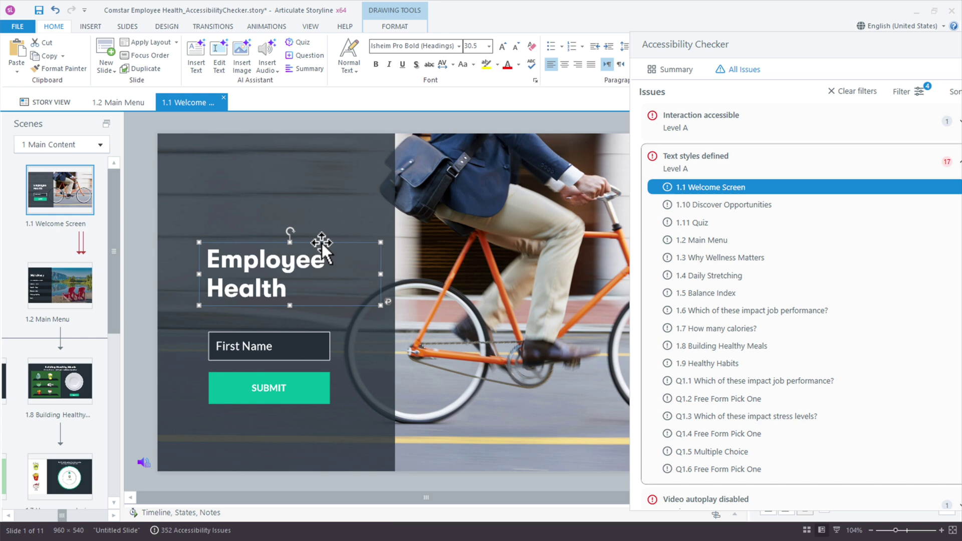
left_click(351, 72)
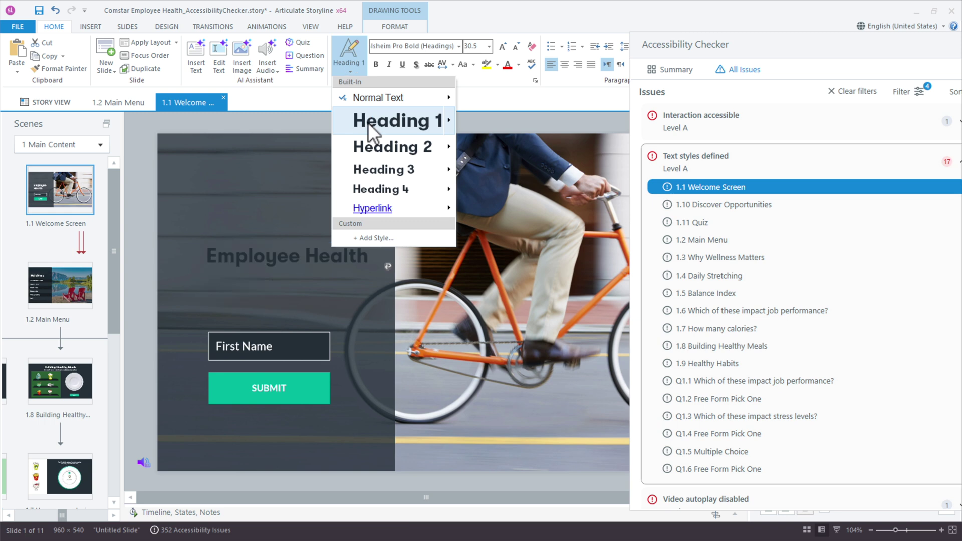
mouse_move(368, 122)
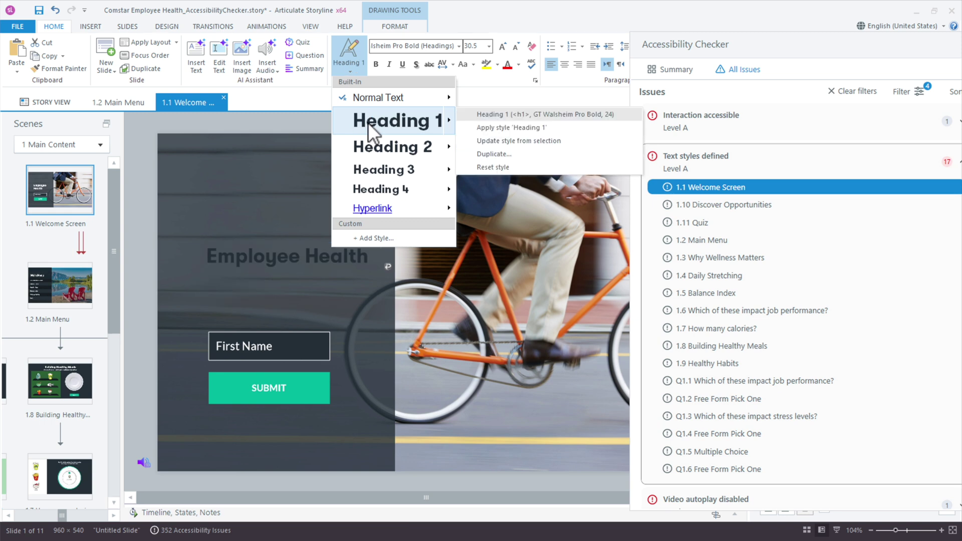
left_click(535, 143)
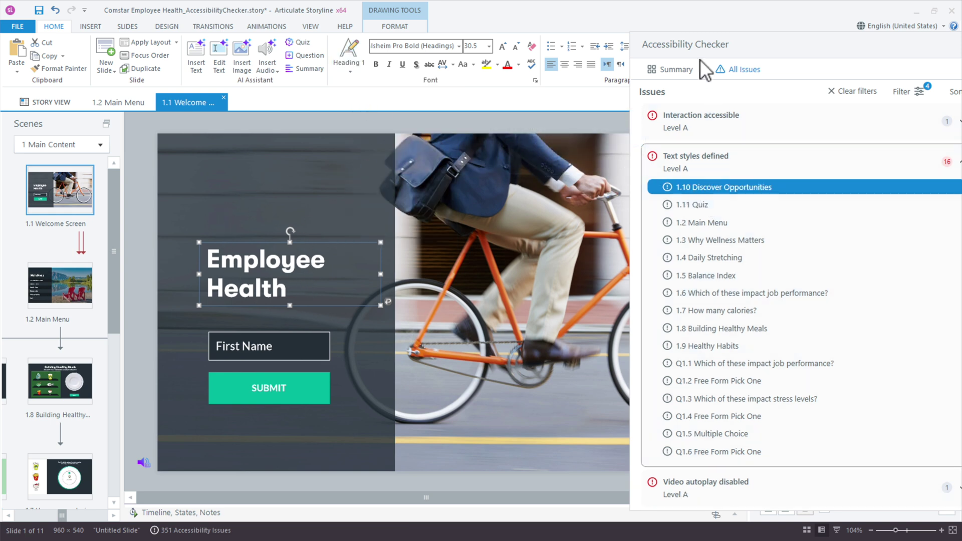
Float the checker and open the 1.11 Quiz slide instance in the editor.
left_click_drag(701, 45, 150, 26)
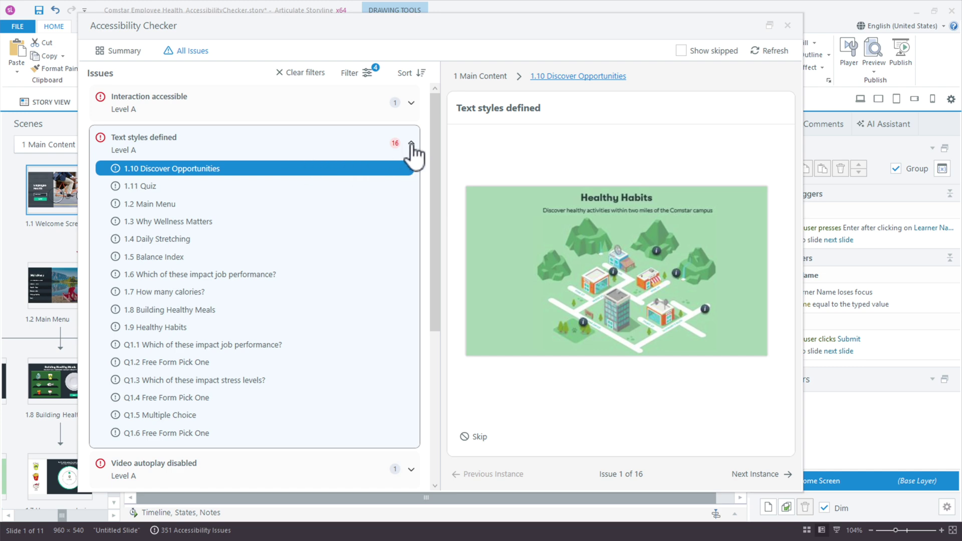
left_click(281, 191)
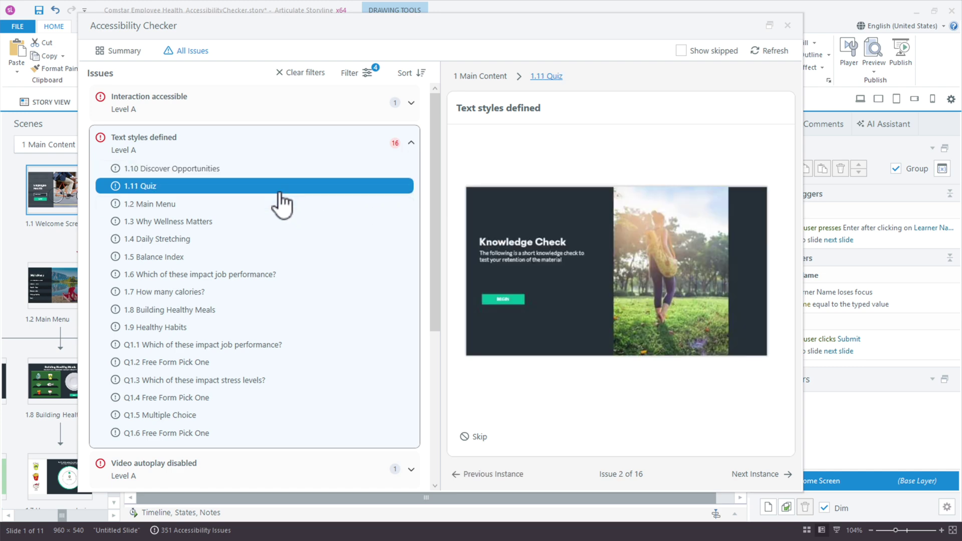
left_click(553, 79)
left_click_drag(130, 29, 617, 32)
Make the Knowledge Check title Heading 1 and move the body text slightly lower.
left_click(281, 233)
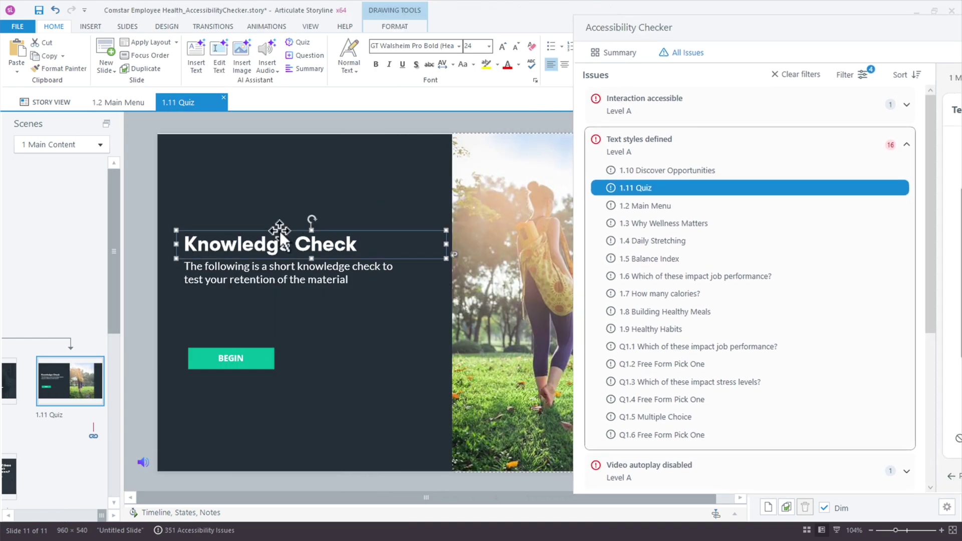
left_click(348, 65)
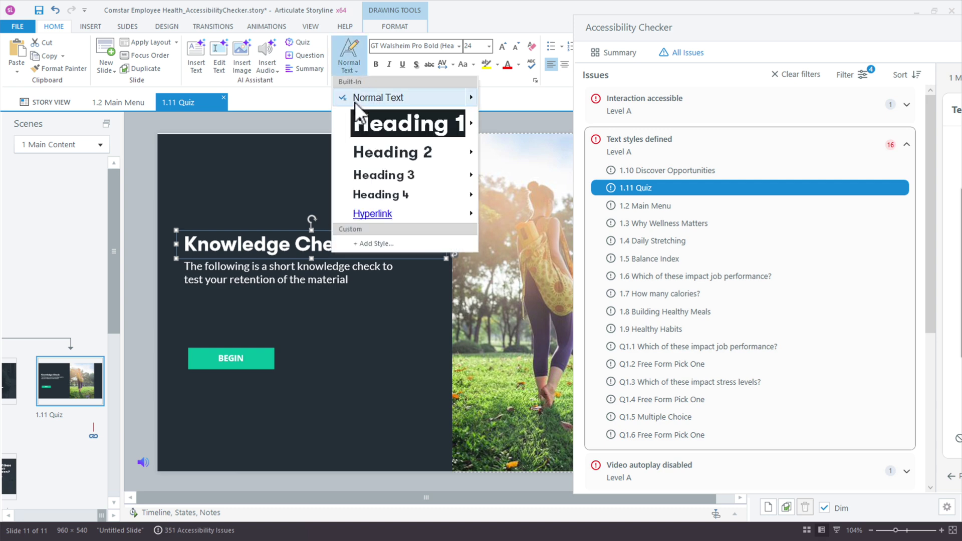
left_click(362, 126)
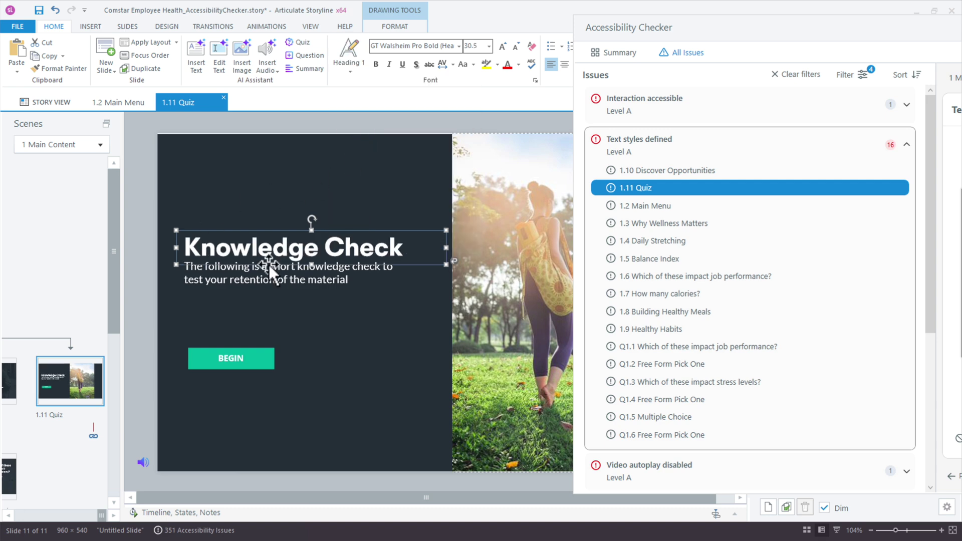
left_click(260, 290)
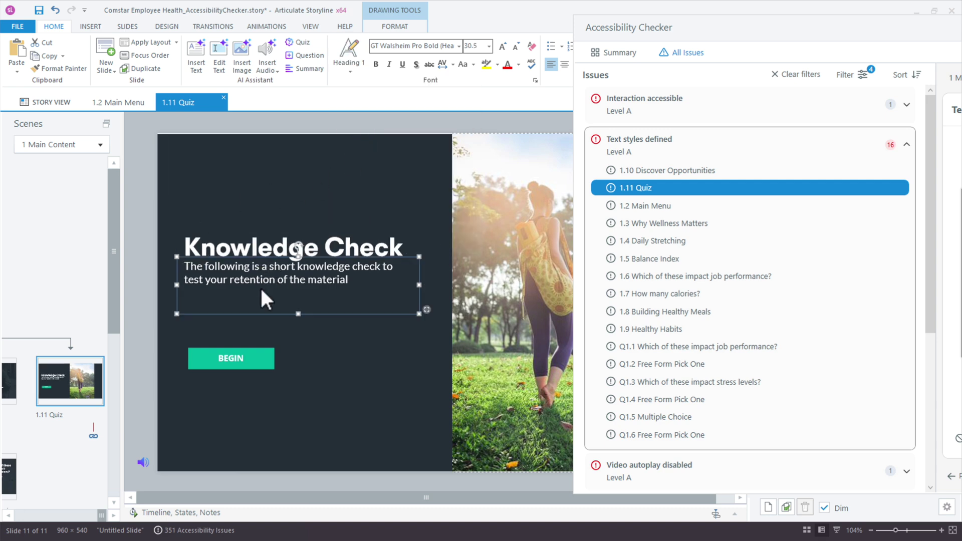
left_click_drag(260, 315, 260, 323)
left_click(239, 248)
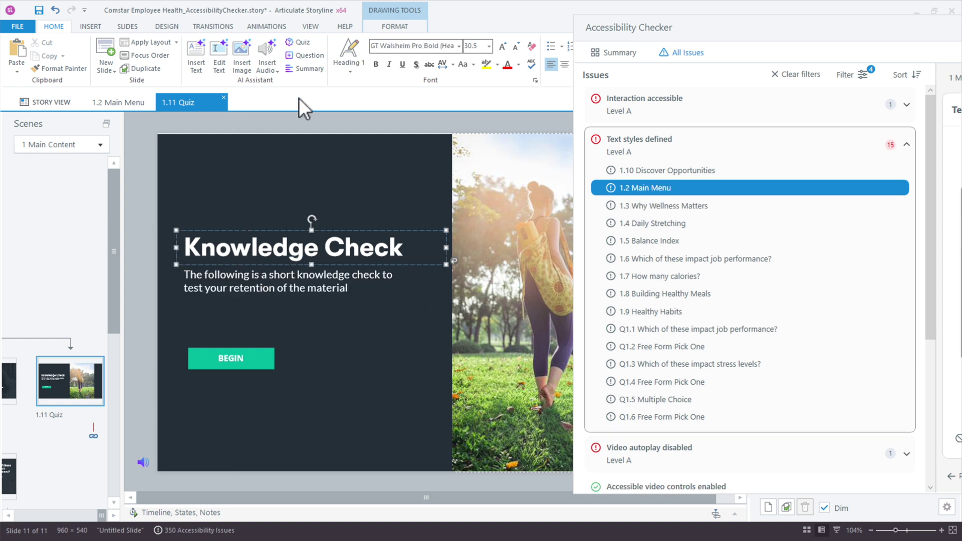